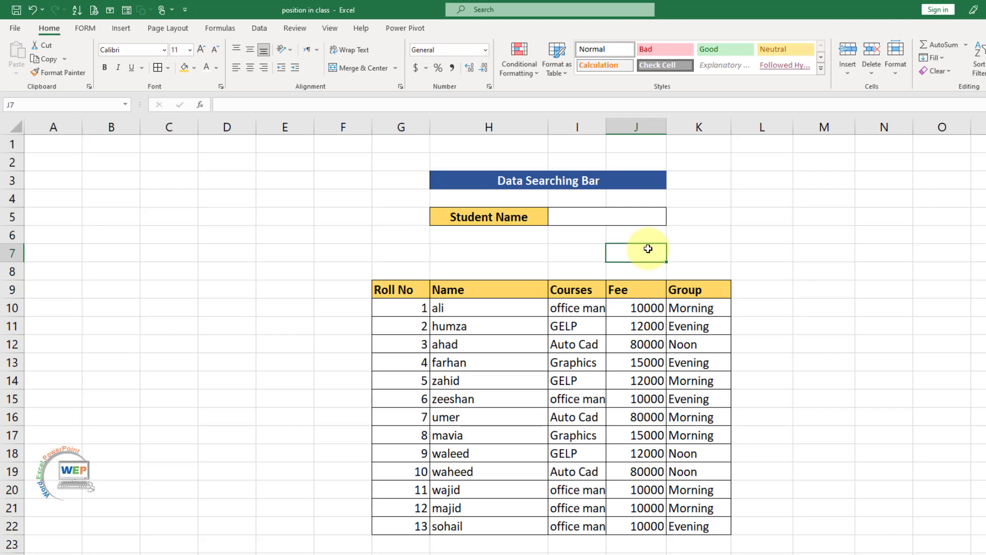
Select the student table G9:K20, from its header row down.
{"action": "left_click", "coordinate": [620, 216]}
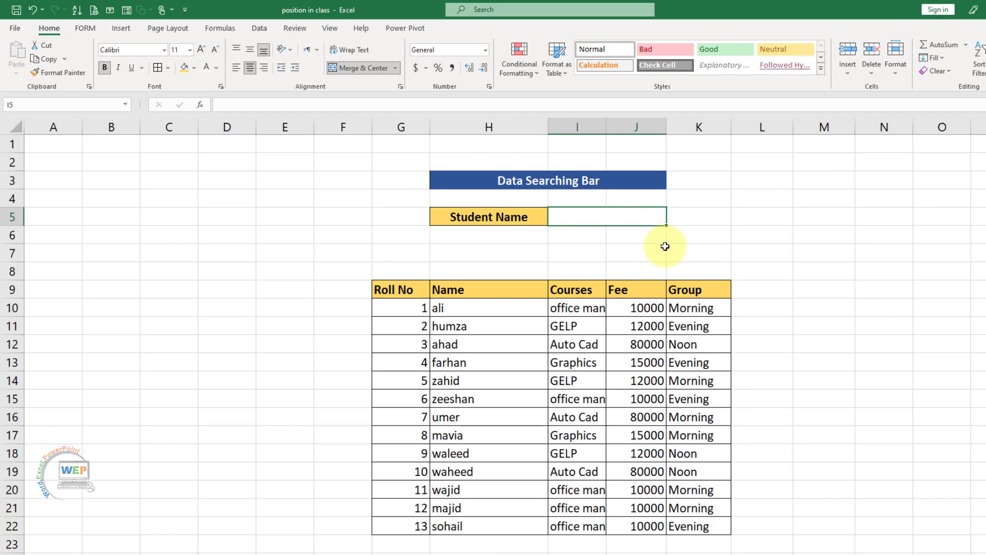
{"action": "left_click", "coordinate": [665, 247]}
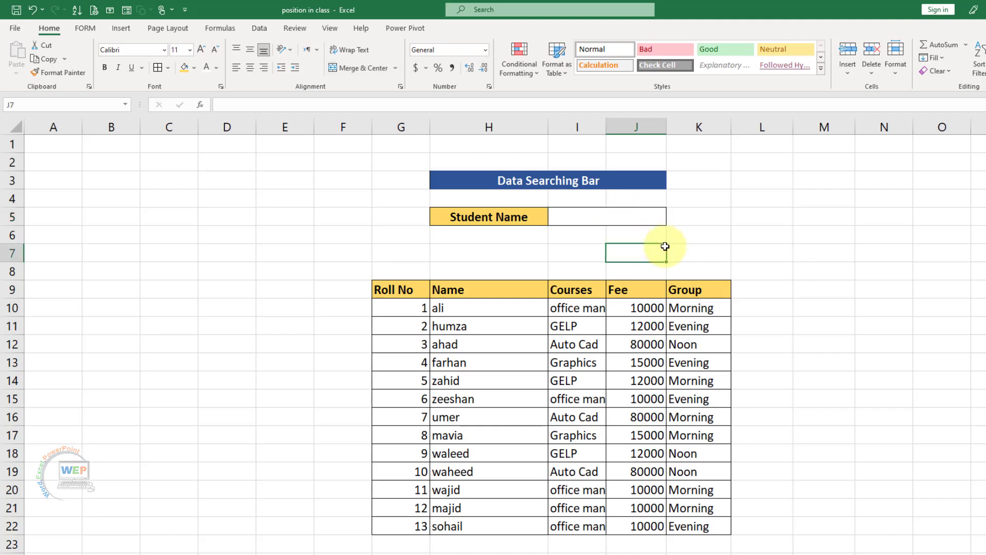
{"action": "left_click", "coordinate": [498, 381]}
{"action": "left_click", "coordinate": [596, 222]}
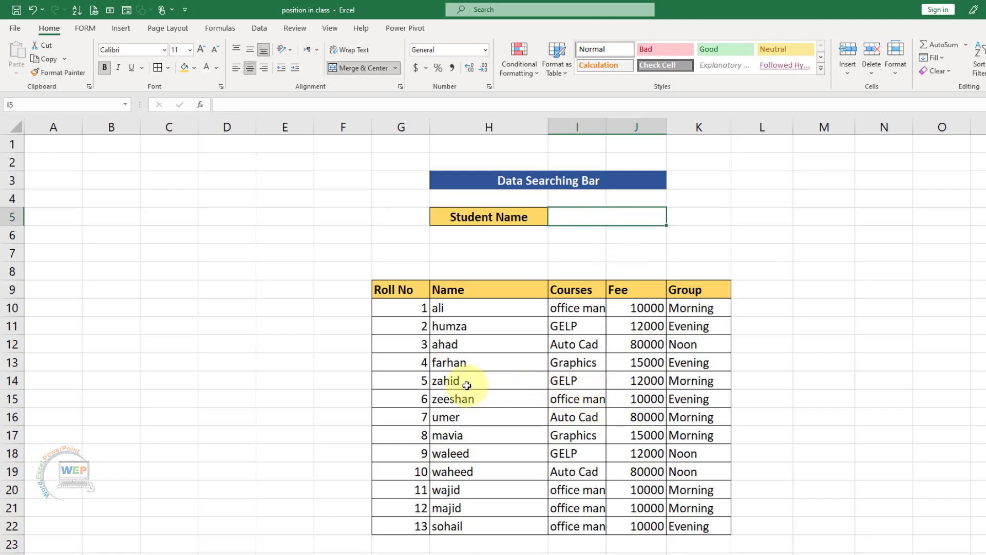
{"action": "left_click", "coordinate": [426, 416]}
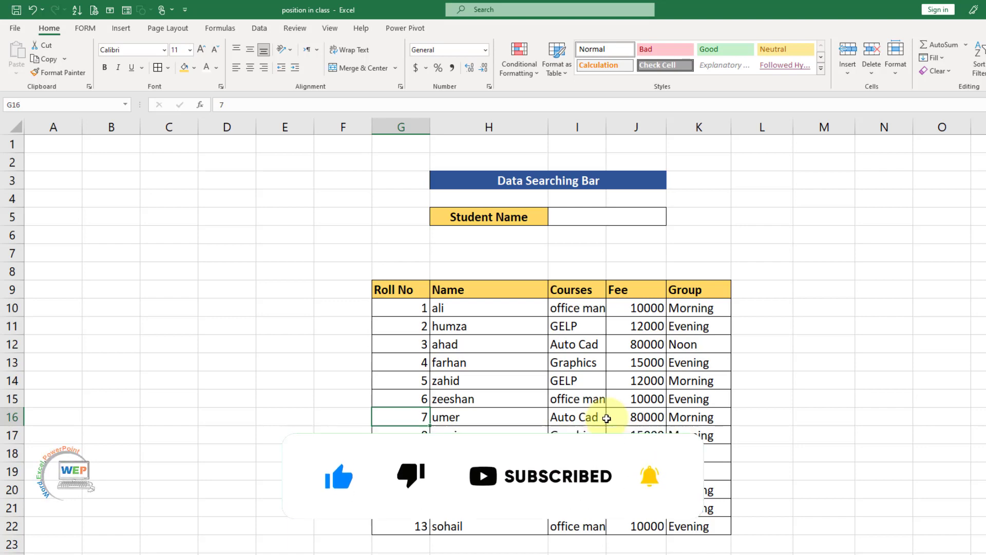
{"action": "left_click", "coordinate": [630, 346]}
{"action": "mouse_move", "coordinate": [403, 290]}
{"action": "left_mouse_down"}
{"action": "mouse_move", "coordinate": [701, 488]}
{"action": "mouse_move", "coordinate": [696, 523]}
{"action": "left_mouse_up"}
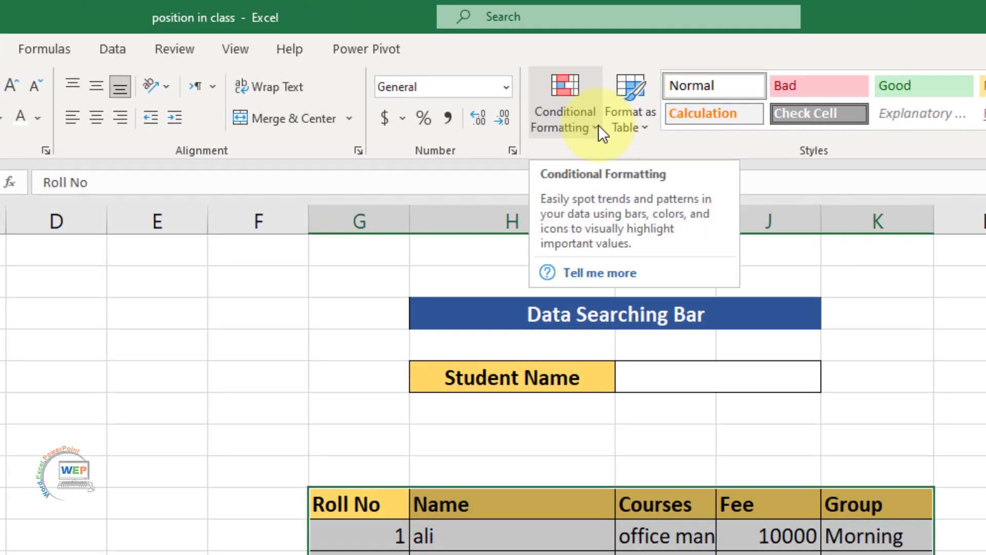
Start a new conditional formatting rule that uses a formula to decide which cells to format.
{"action": "left_click", "coordinate": [553, 88]}
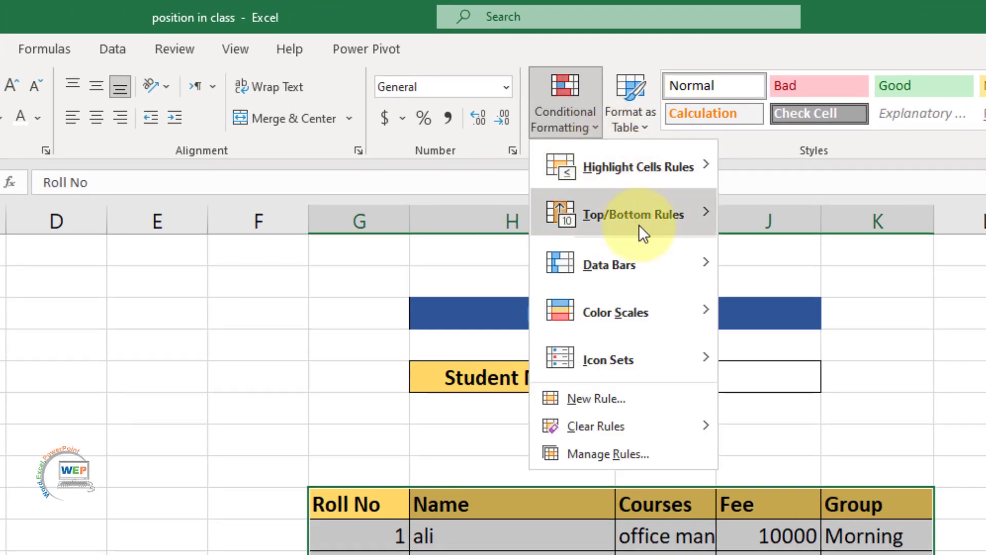
{"action": "left_click", "coordinate": [607, 398]}
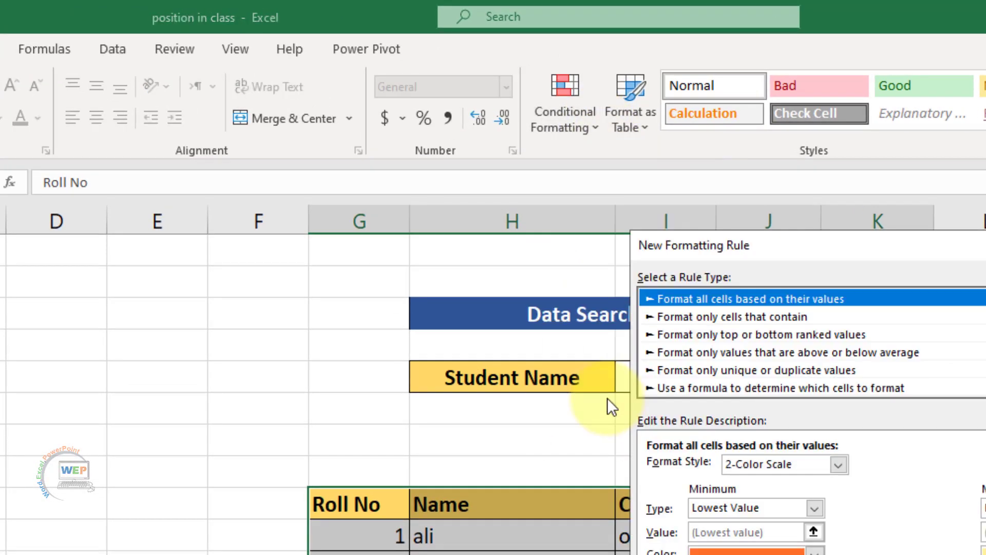
{"action": "left_click_drag", "start_coordinate": [943, 248], "coordinate": [735, 362]}
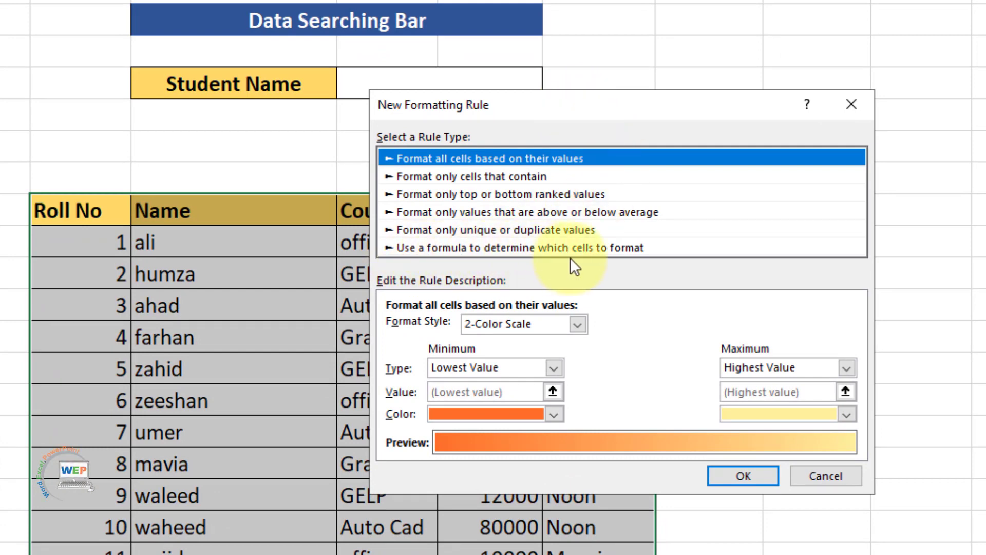
{"action": "left_click", "coordinate": [631, 247]}
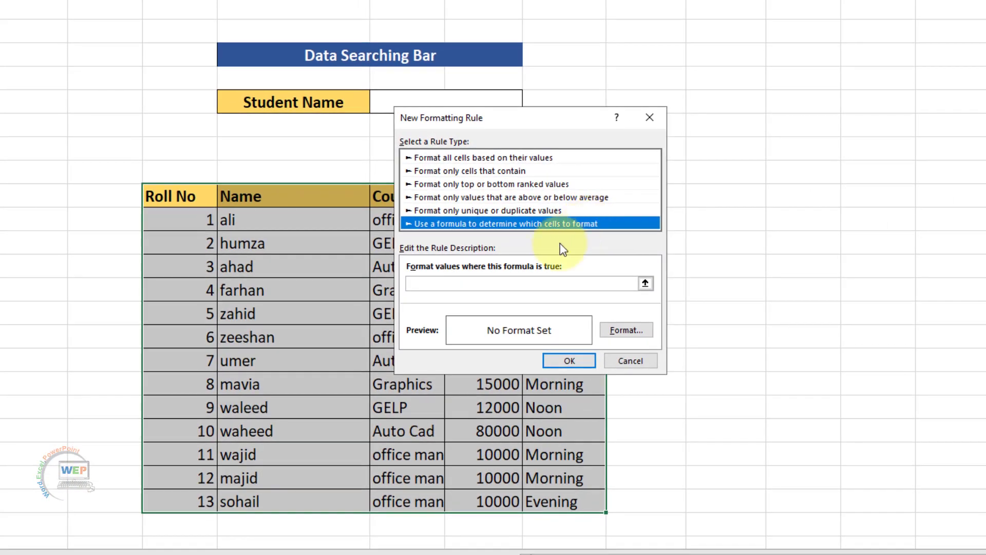
Enter the rule formula =search($I$5,$H9), linking search cell I5 to each row's name.
{"action": "left_click", "coordinate": [414, 295]}
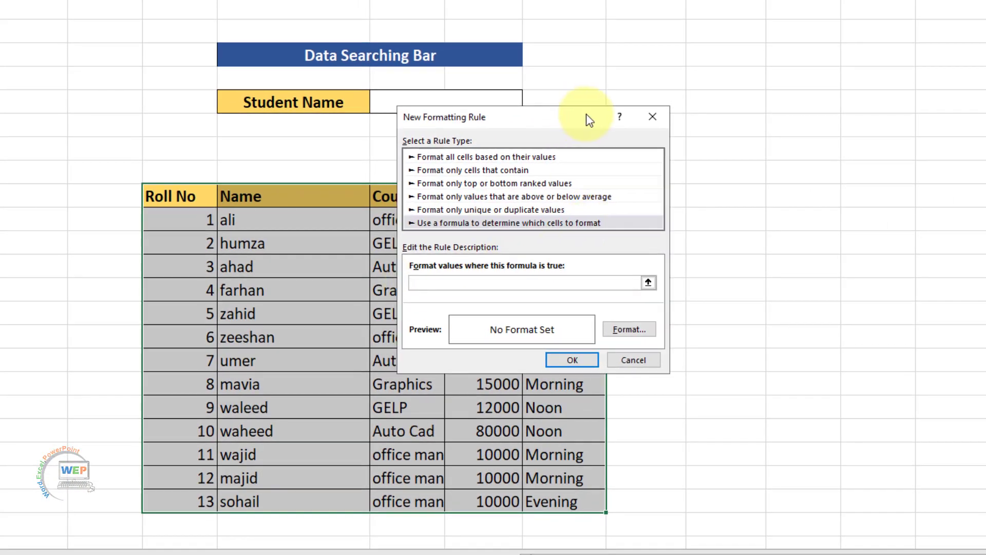
{"action": "left_click_drag", "start_coordinate": [586, 113], "coordinate": [748, 59]}
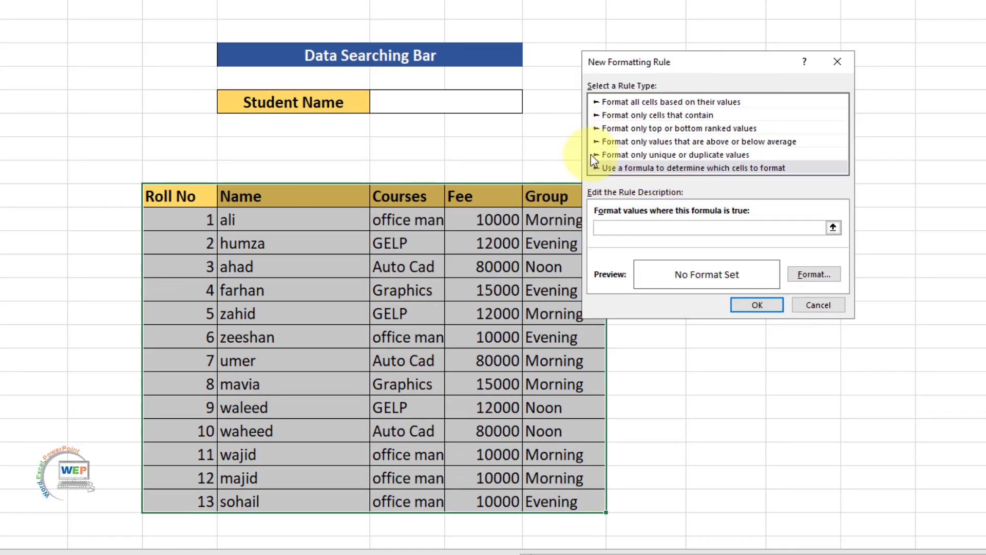
{"action": "type", "text": "=s"}
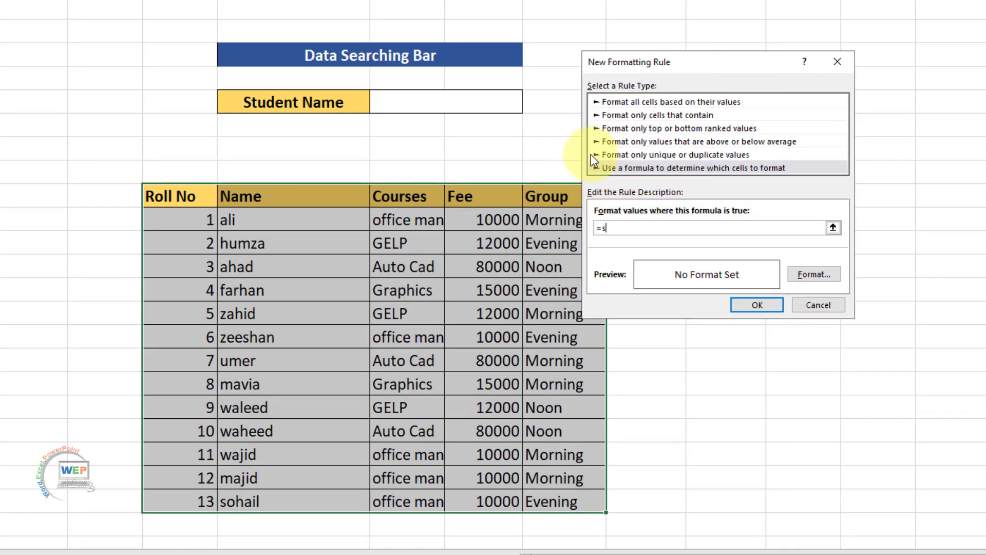
{"action": "type", "text": "earc"}
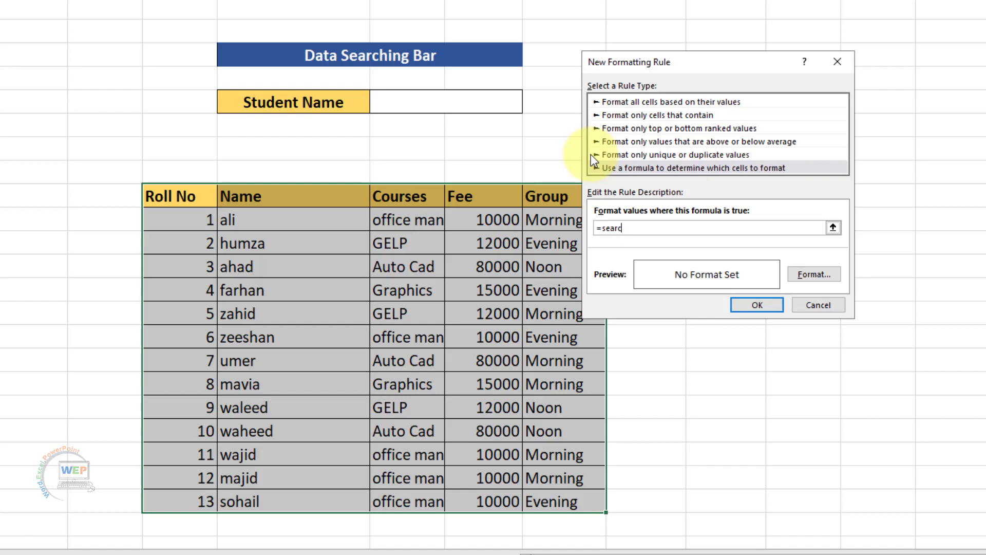
{"action": "type", "text": "h"}
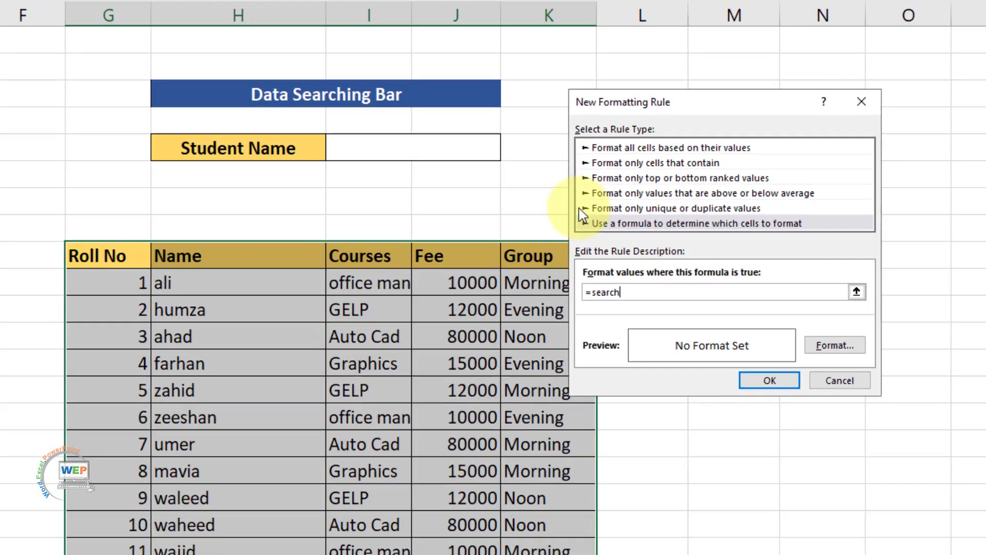
{"action": "type", "text": "("}
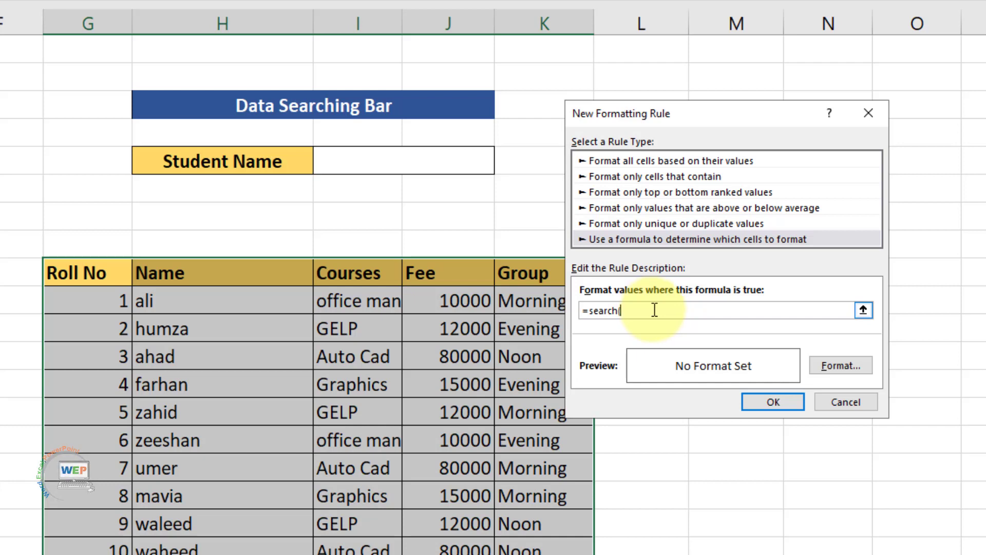
{"action": "left_click", "coordinate": [405, 158]}
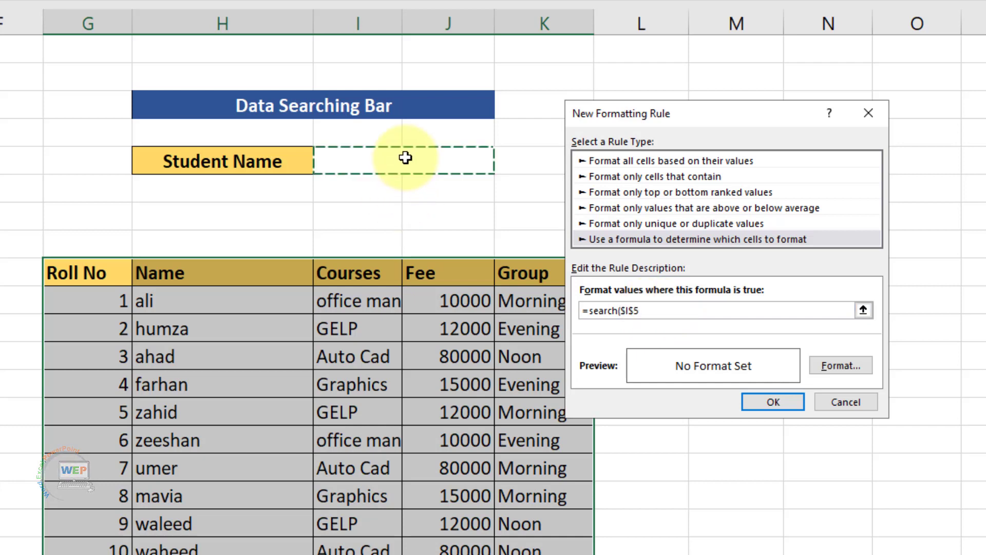
{"action": "type", "text": ","}
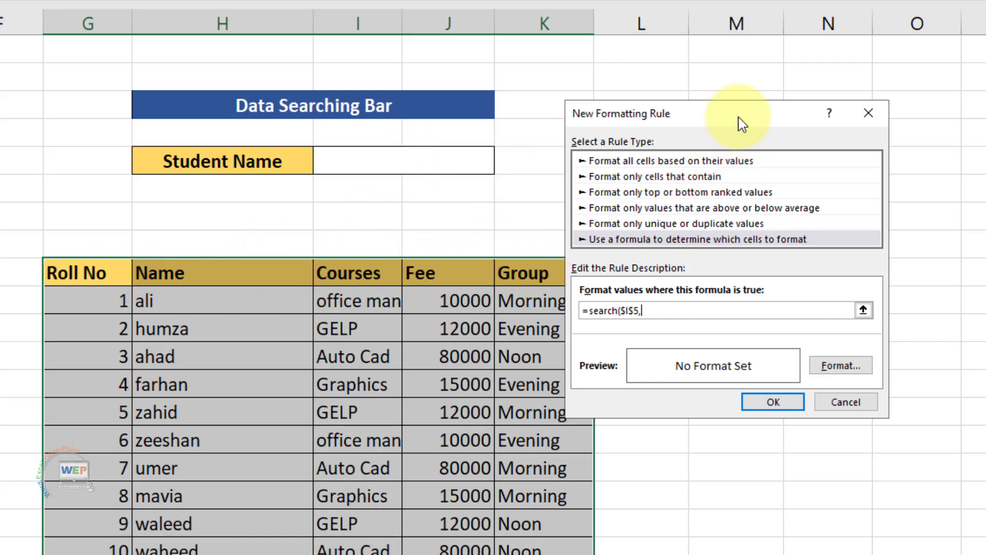
{"action": "left_click_drag", "start_coordinate": [756, 122], "coordinate": [830, 119]}
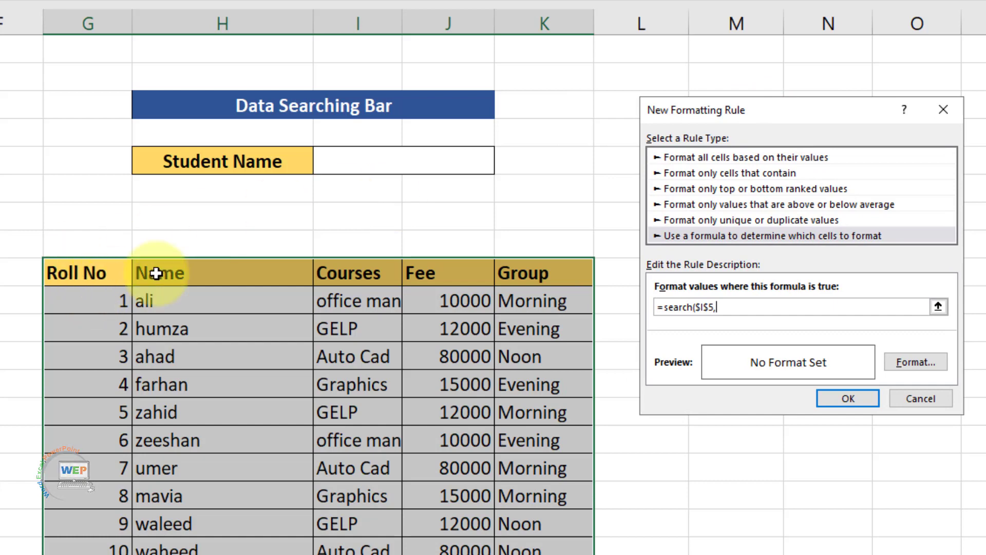
{"action": "left_click", "coordinate": [192, 273]}
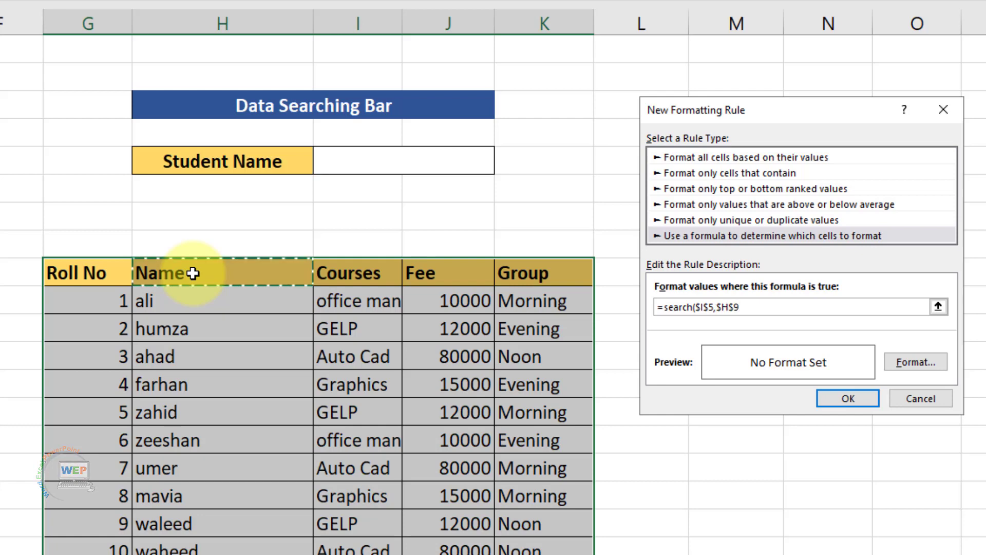
{"action": "left_click", "coordinate": [737, 307]}
{"action": "left_click", "coordinate": [739, 307]}
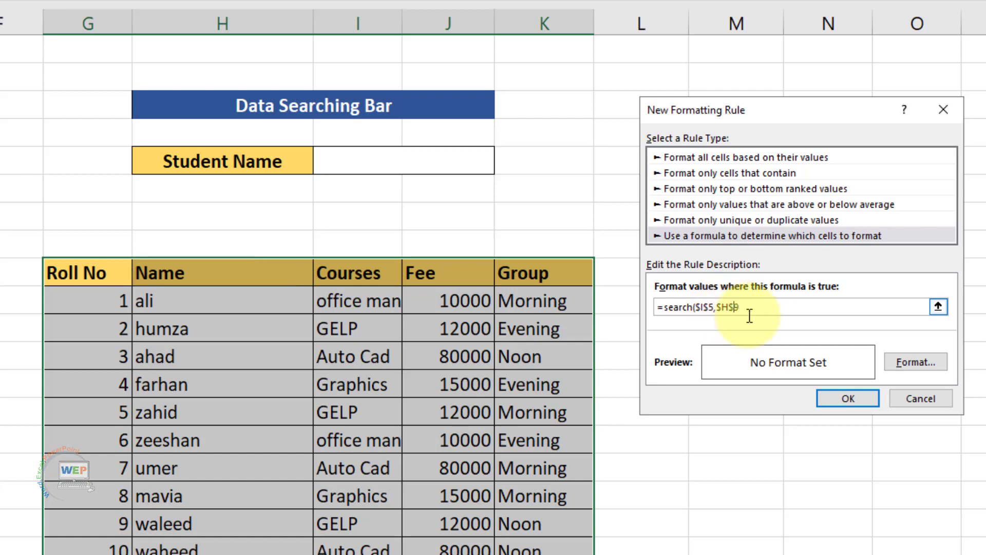
{"action": "key", "text": "BackSpace"}
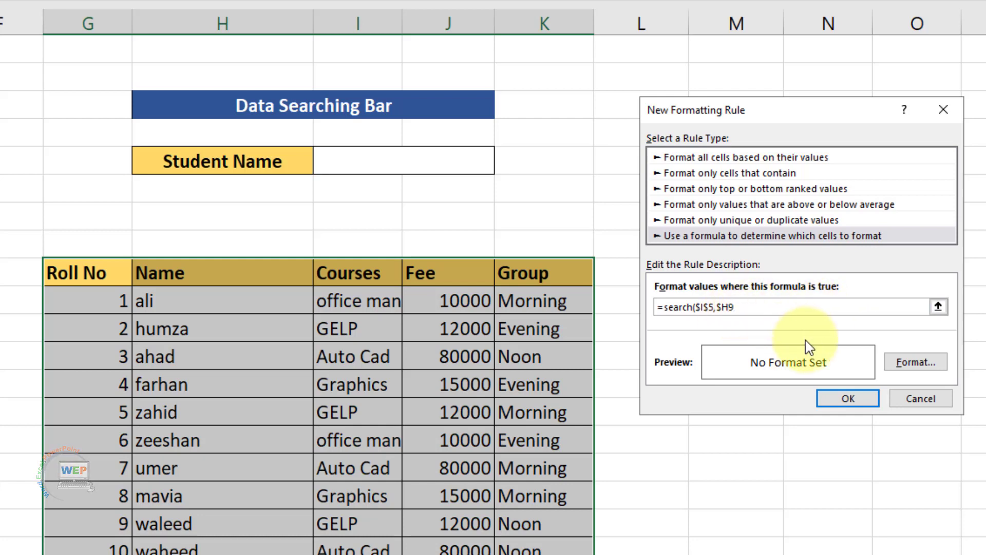
{"action": "type", "text": ")"}
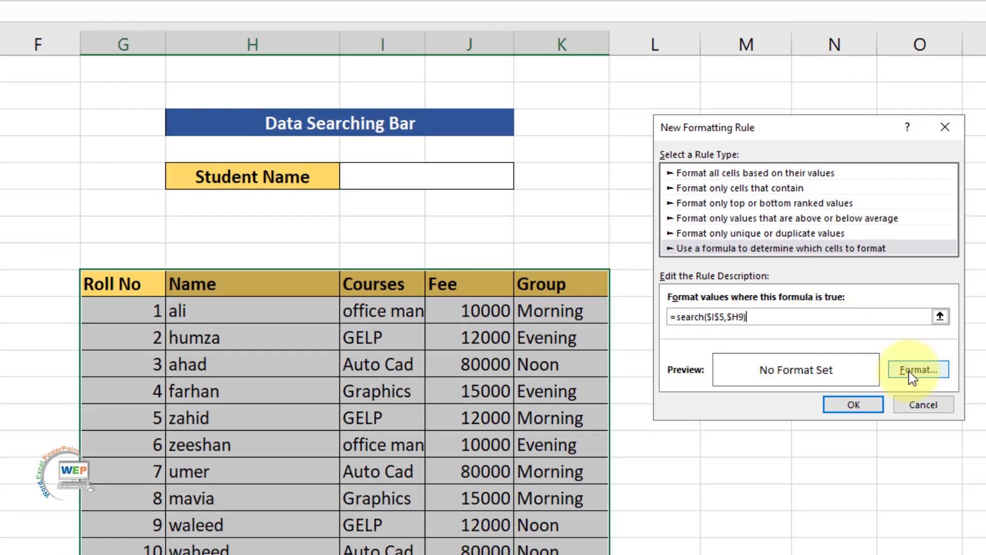
Set the rule's fill to a two-colour horizontal gradient from dark navy to blue.
{"action": "left_click", "coordinate": [919, 396]}
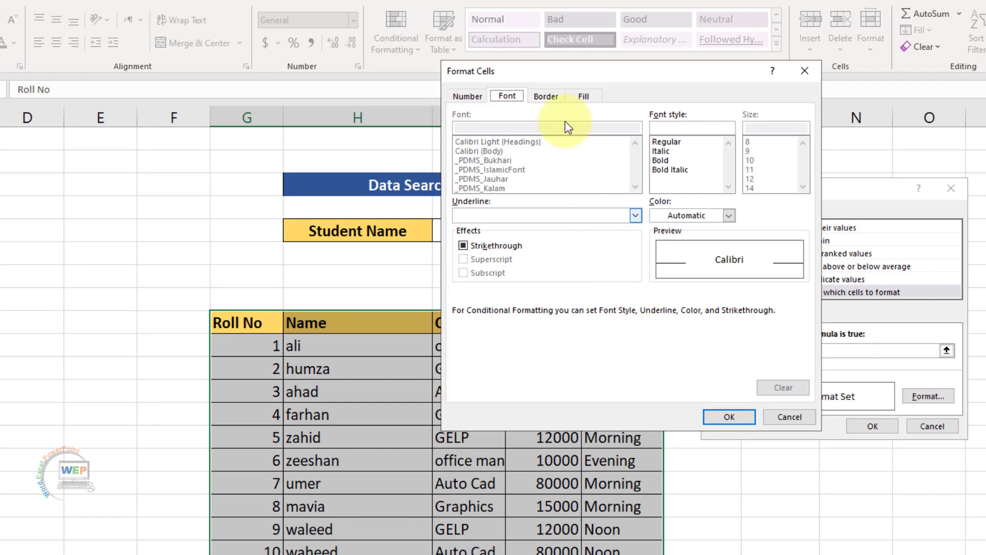
{"action": "left_click", "coordinate": [582, 96]}
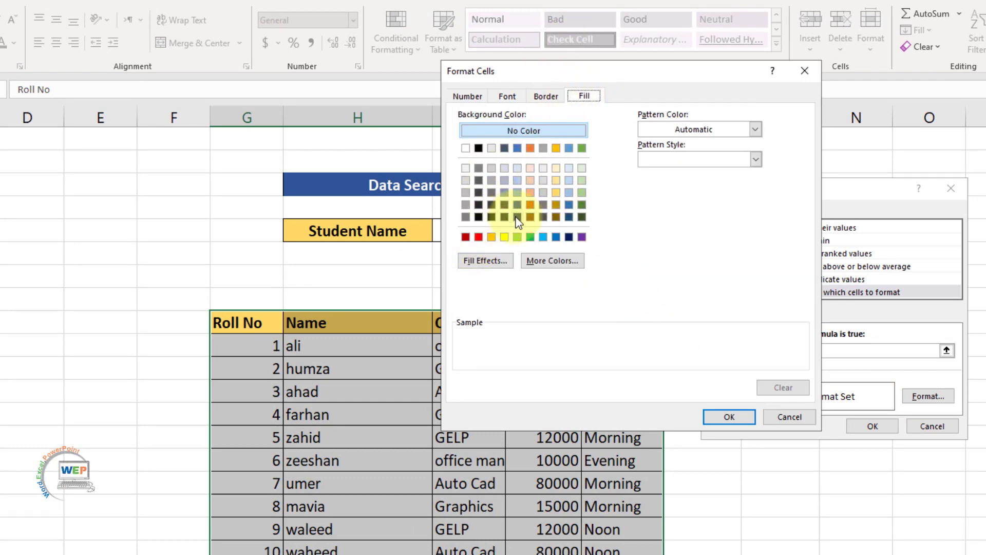
{"action": "left_click", "coordinate": [476, 262]}
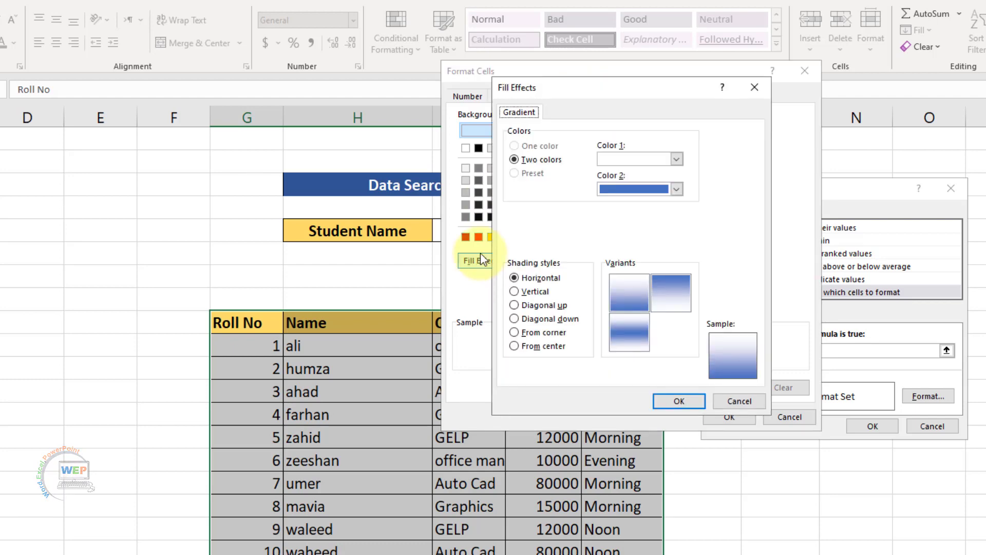
{"action": "left_click", "coordinate": [677, 160]}
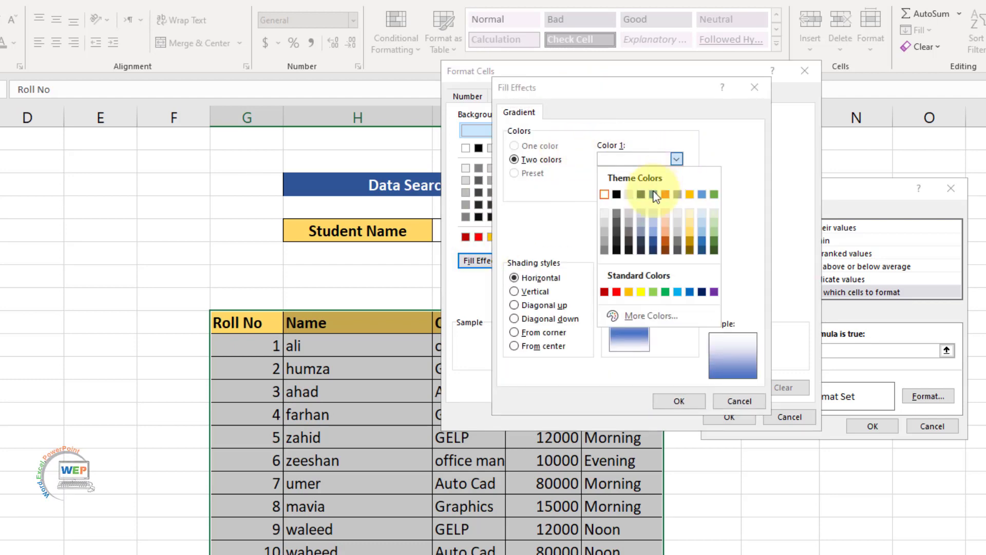
{"action": "left_click", "coordinate": [641, 252]}
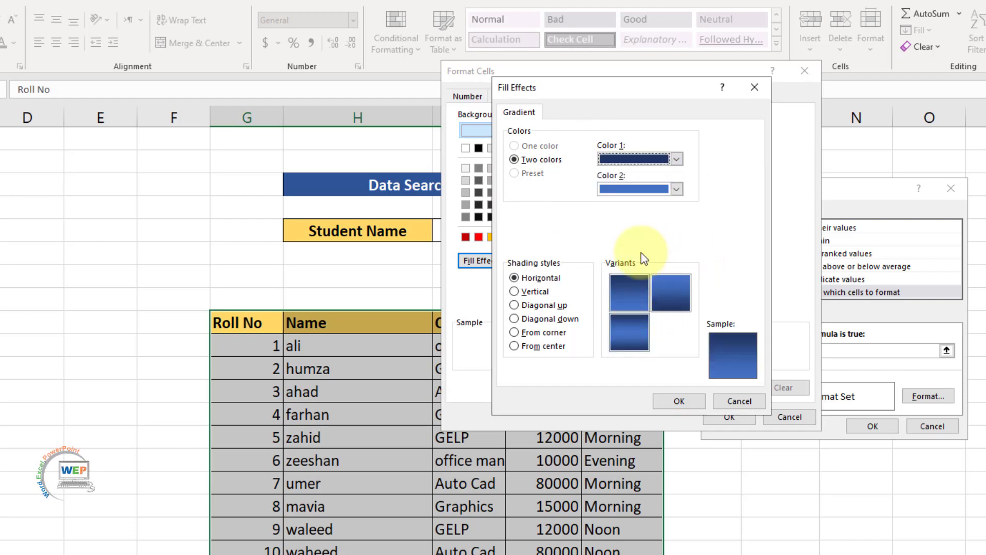
{"action": "left_click", "coordinate": [630, 337]}
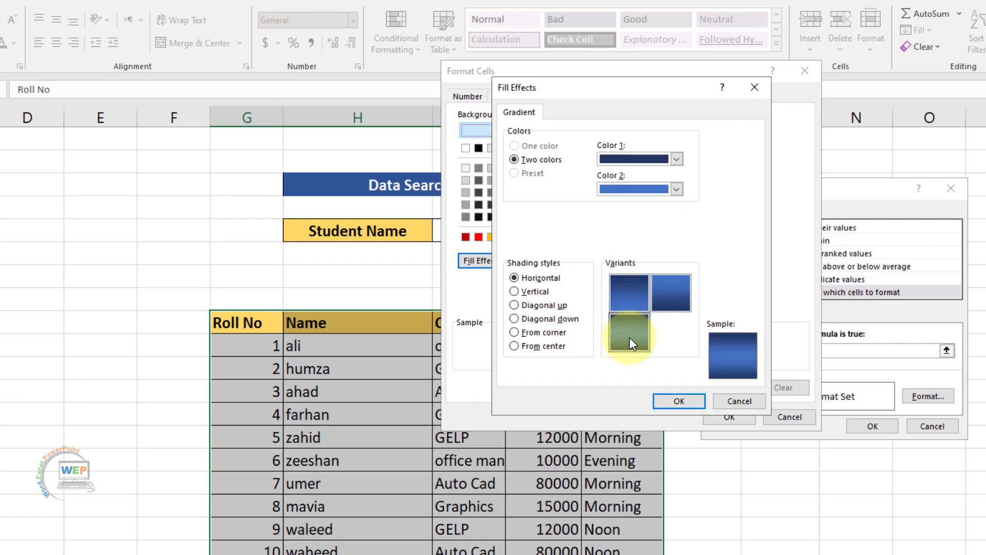
{"action": "left_click", "coordinate": [683, 404]}
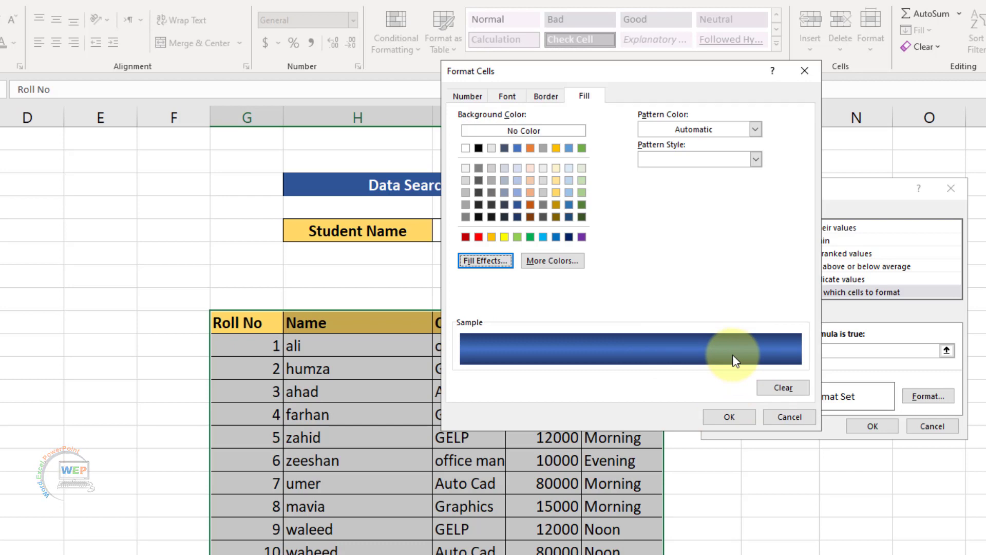
Make the rule's text bold and white, then apply the rule to the student table.
{"action": "left_click", "coordinate": [507, 97]}
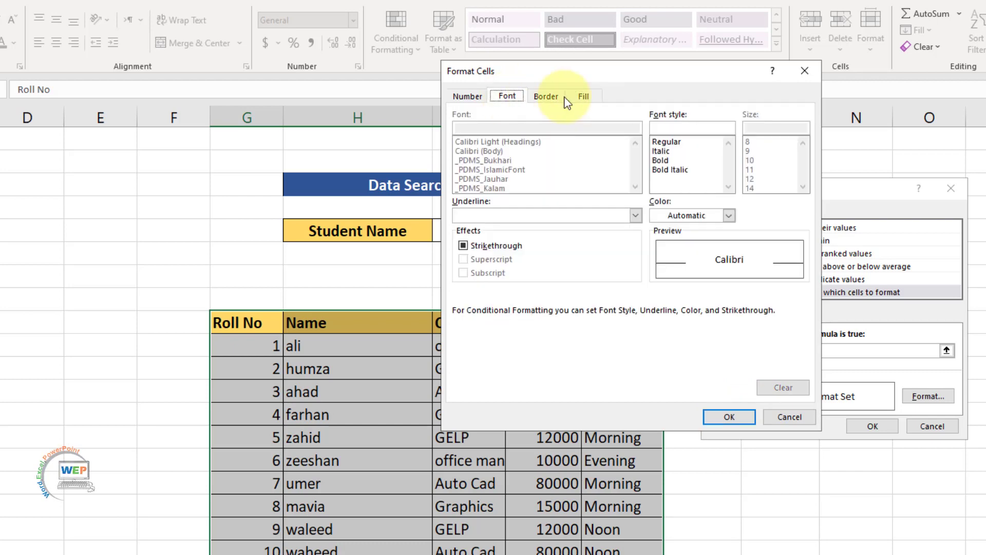
{"action": "left_click", "coordinate": [659, 161]}
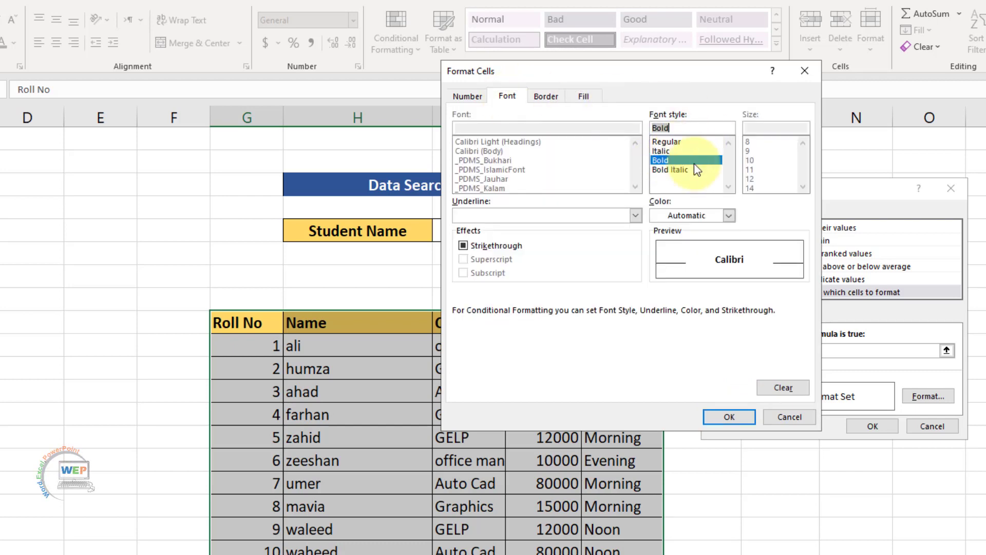
{"action": "left_click", "coordinate": [729, 216]}
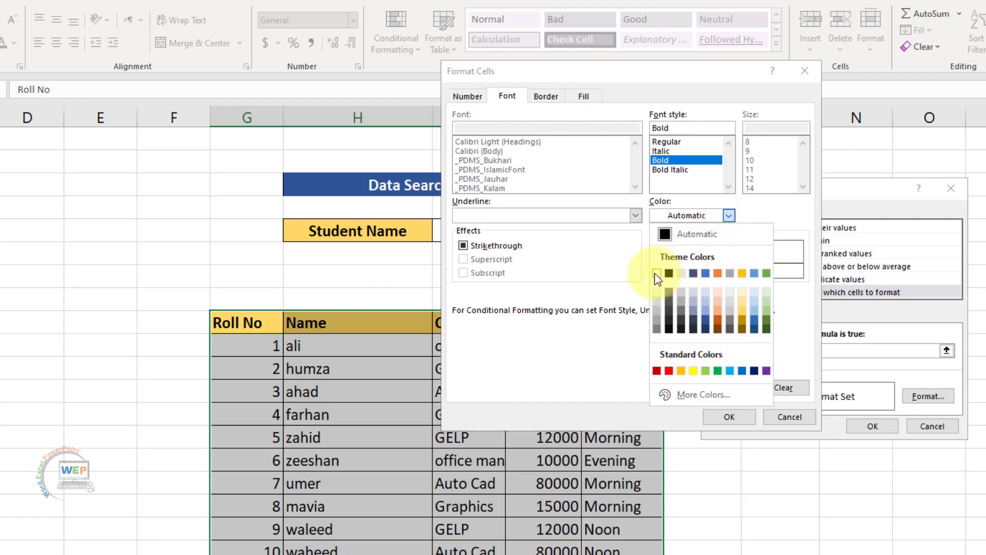
{"action": "left_click", "coordinate": [656, 273]}
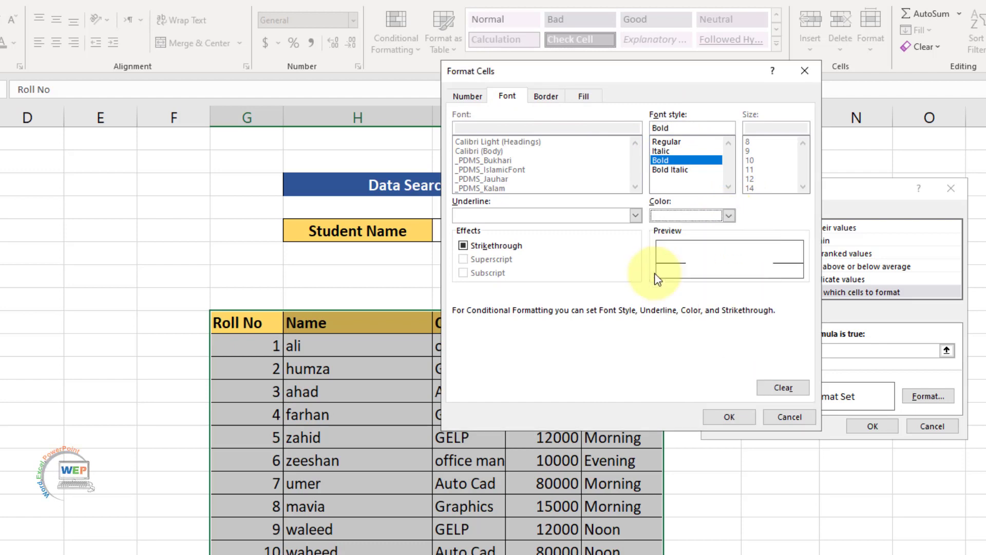
{"action": "left_click", "coordinate": [738, 417]}
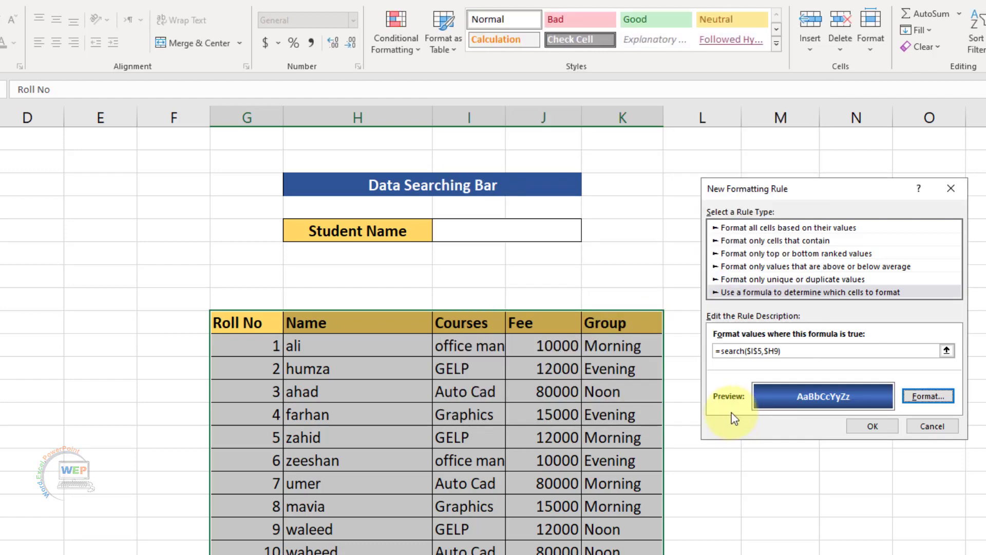
{"action": "left_click", "coordinate": [873, 426]}
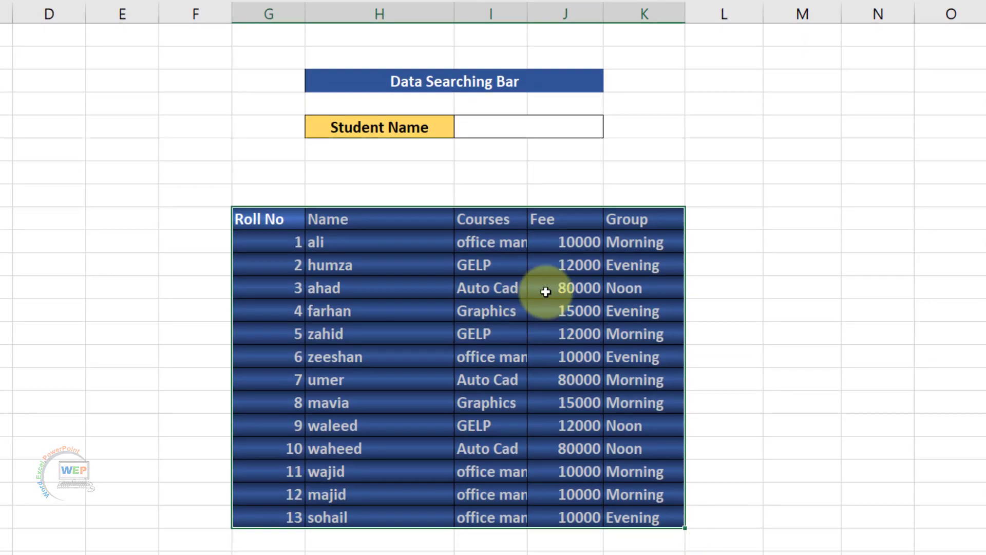
Search for umer, then ali, and autofit column I to show full course names.
{"action": "left_click", "coordinate": [554, 126]}
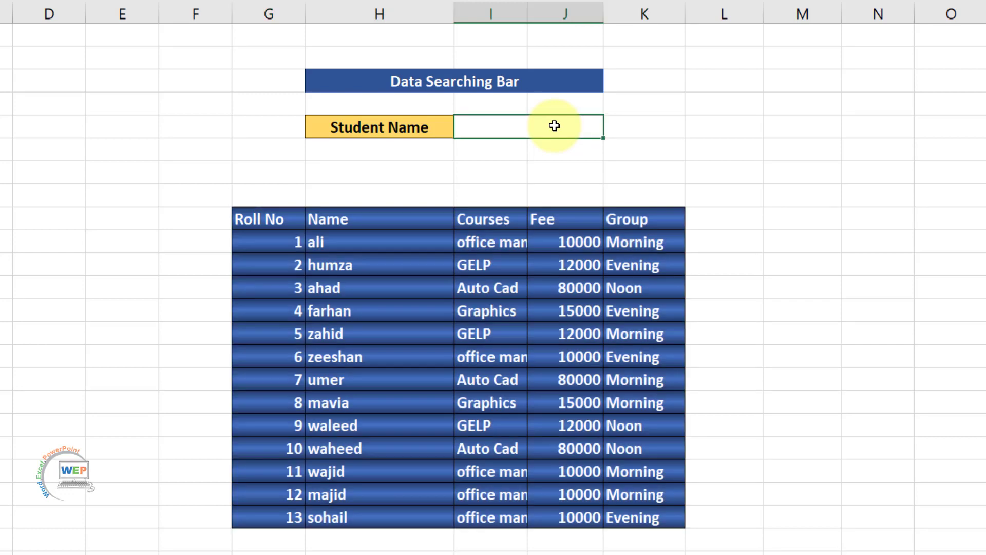
{"action": "type", "text": "umer"}
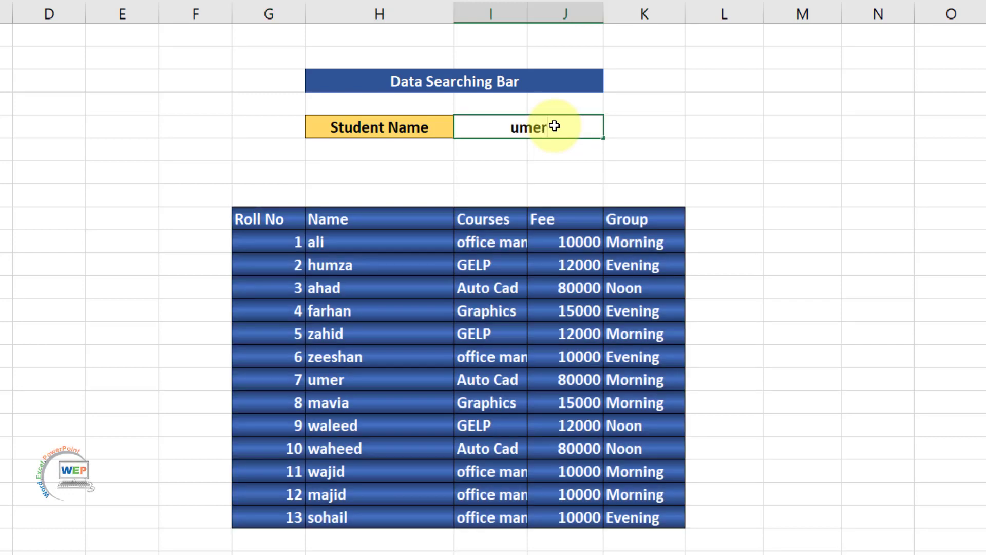
{"action": "key", "text": "Return"}
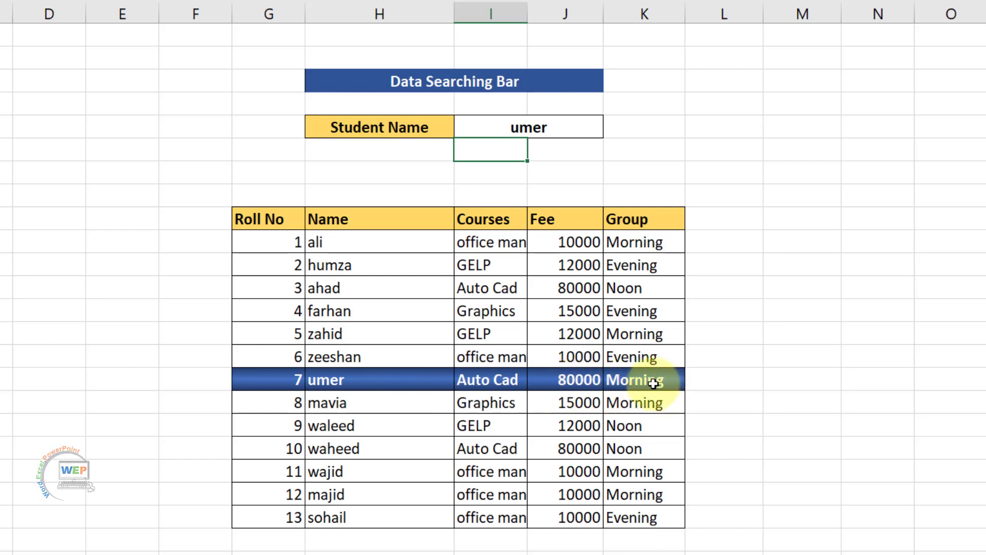
{"action": "left_click", "coordinate": [572, 127]}
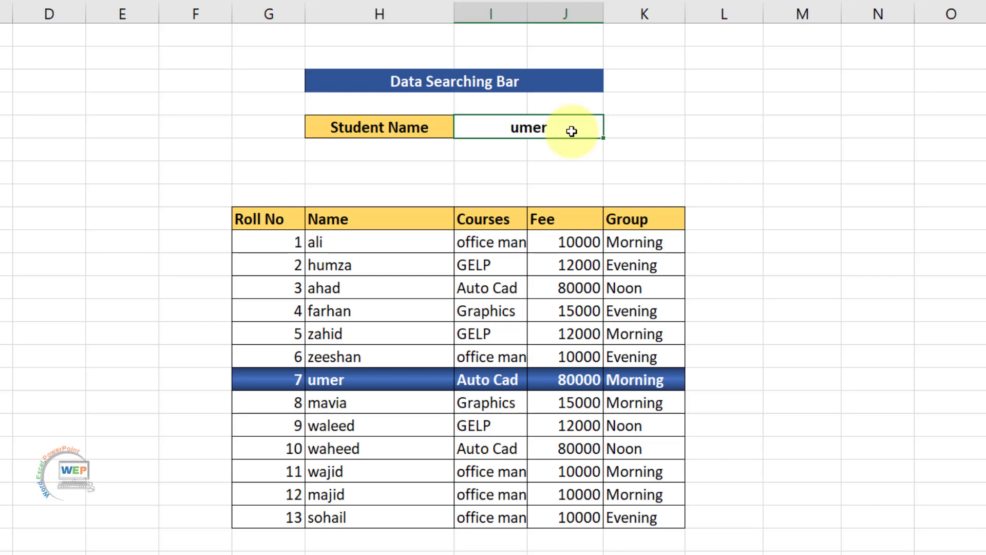
{"action": "type", "text": "ali"}
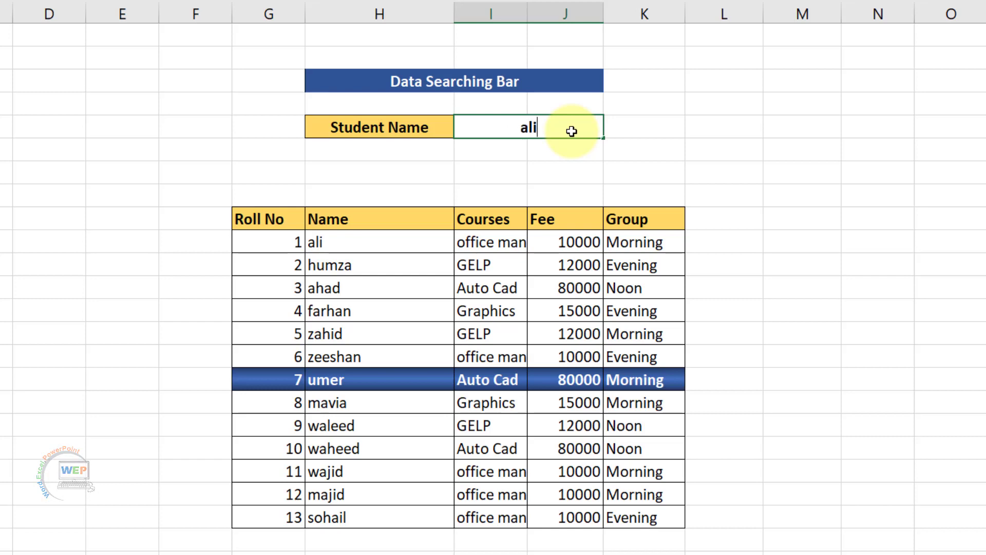
{"action": "key", "text": "Return"}
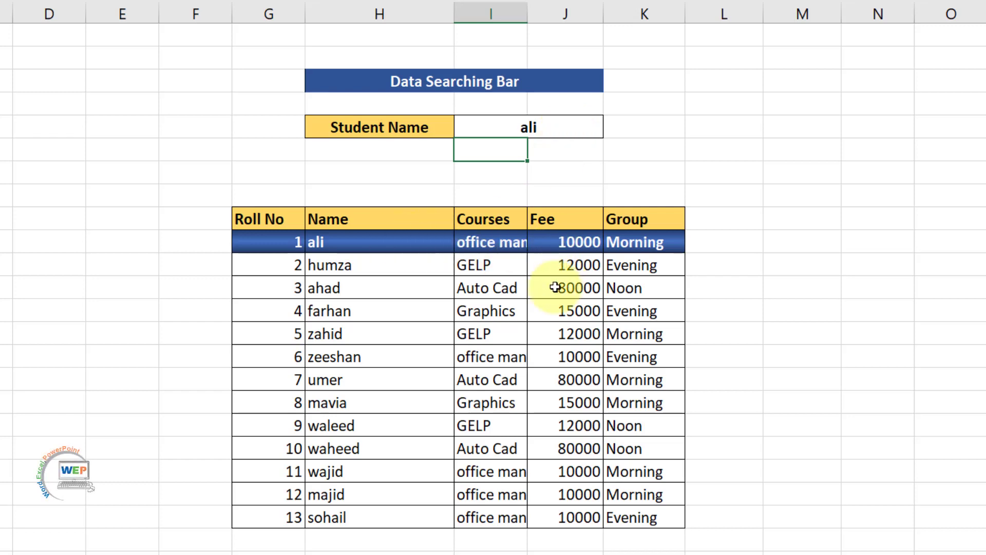
{"action": "double_click", "coordinate": [527, 17]}
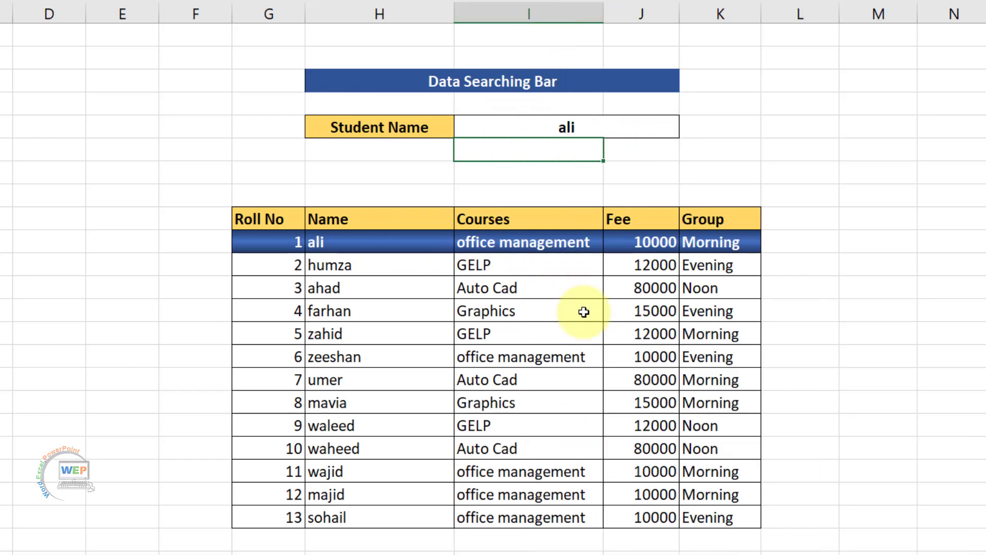